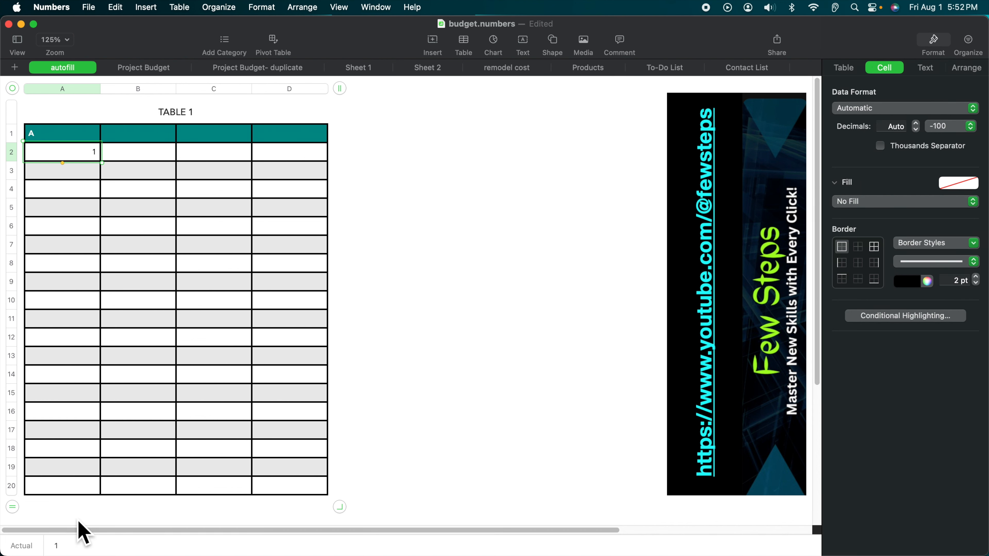
# Autofill the value 1 from cell A2 down through A19, and undo the fill
pyautogui.click(74, 154)
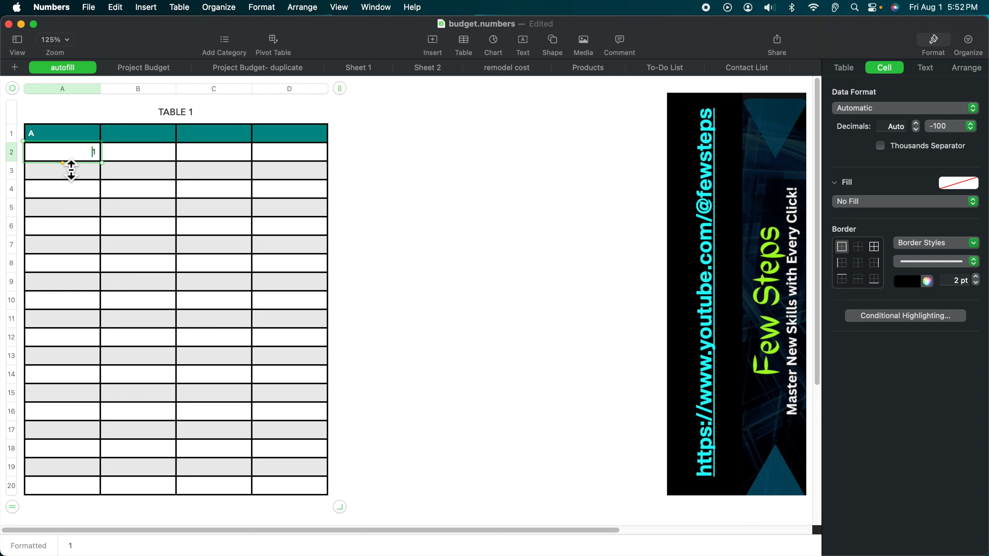
pyautogui.moveTo(71, 171); pyautogui.dragTo(88, 500)
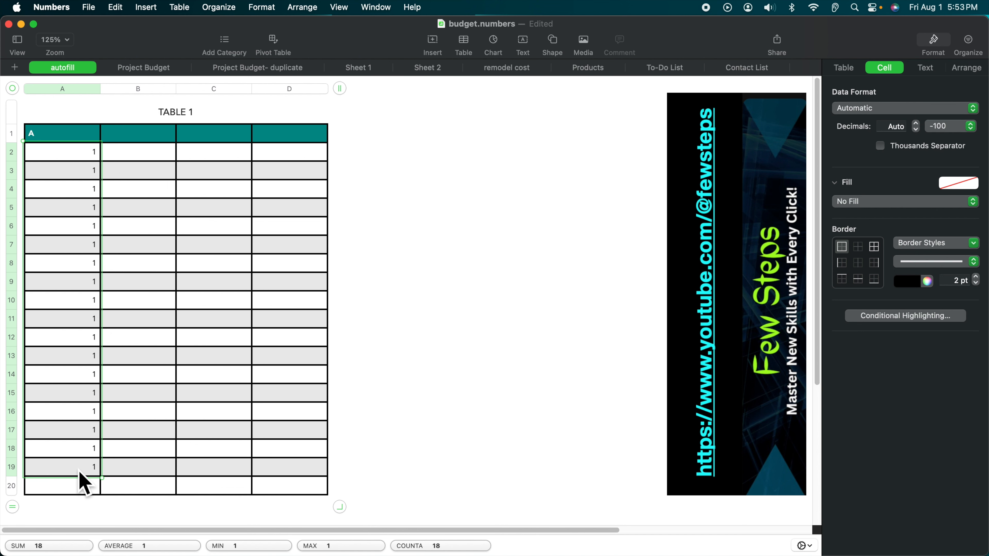
pyautogui.press('super+z')
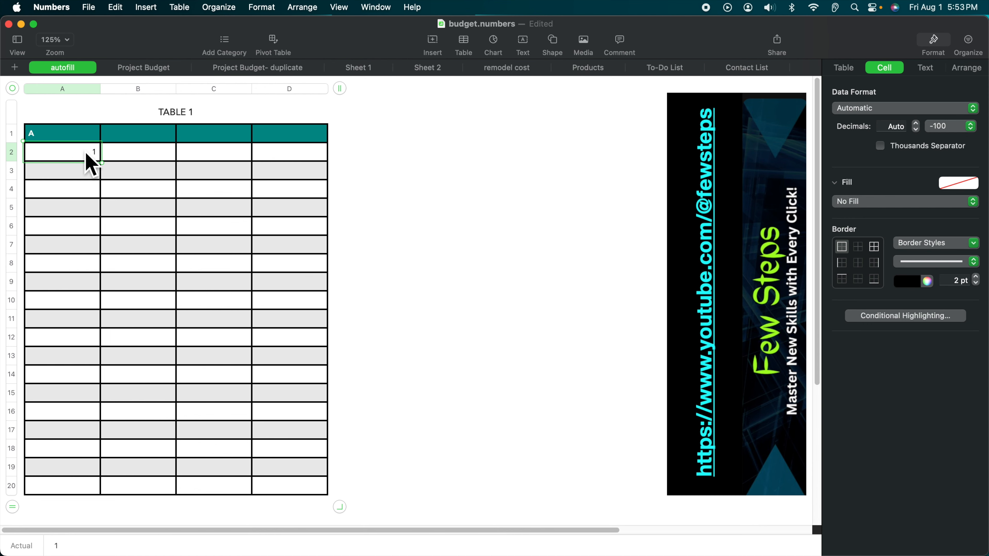
# Copy cell A2 into every cell of column A, and clear the column's contents
pyautogui.rightClick(69, 155)
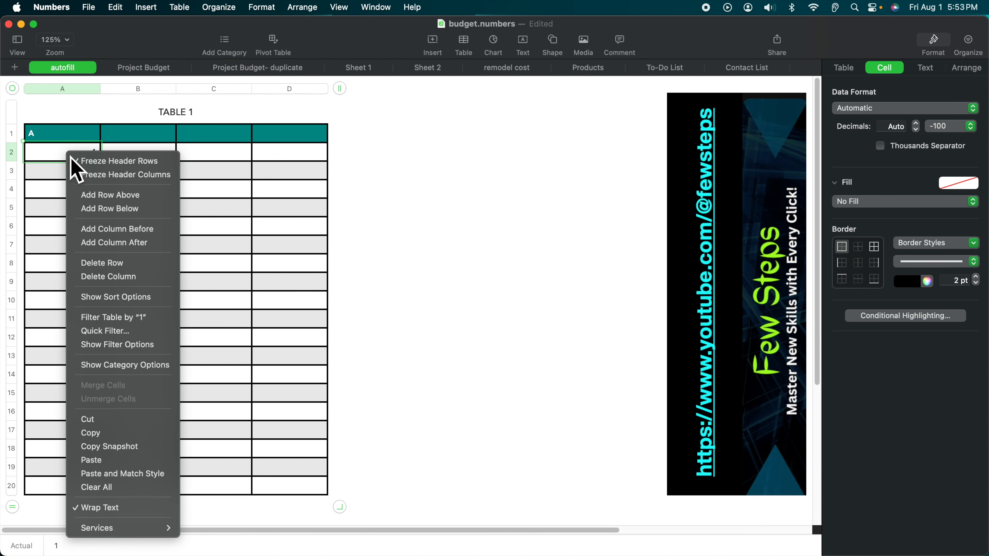
pyautogui.click(98, 432)
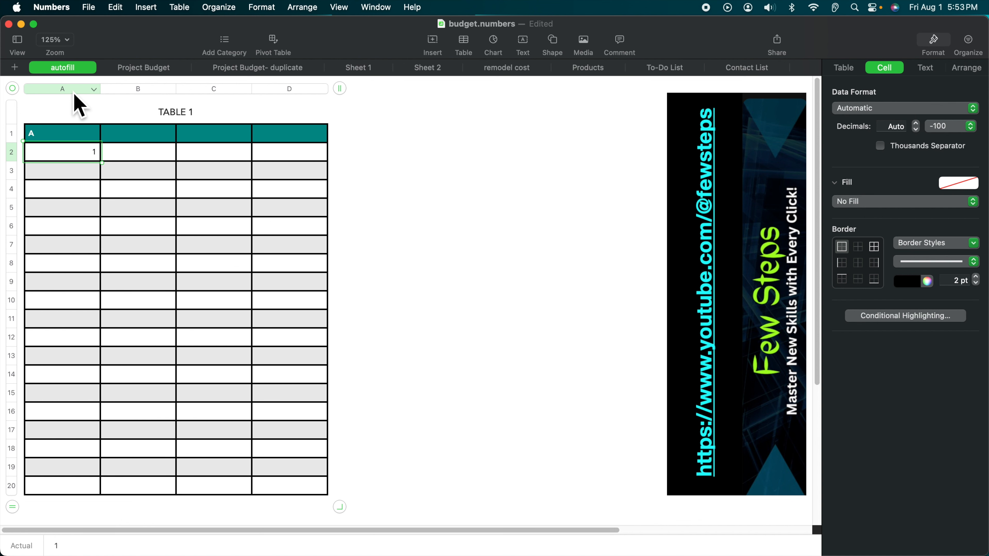
pyautogui.click(73, 90)
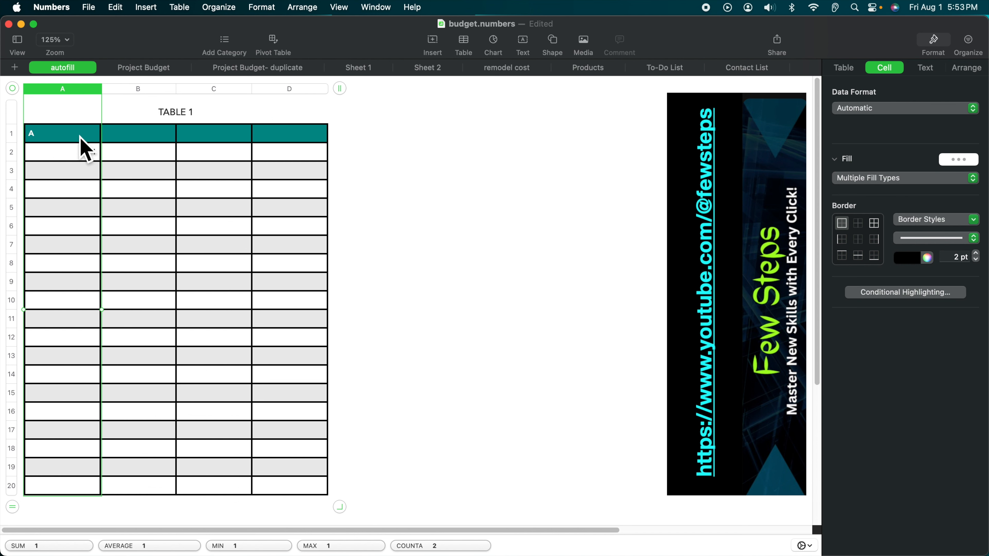
pyautogui.press('super+v')
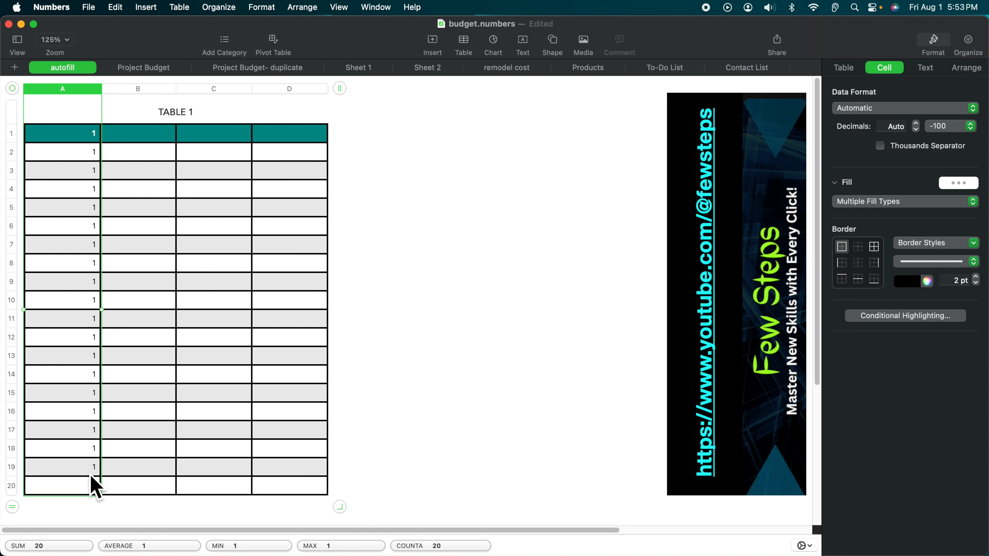
pyautogui.press('Delete')
# Enter the header A in A1 and the values 1 and 2 in cells A2 and A3
pyautogui.click(84, 158)
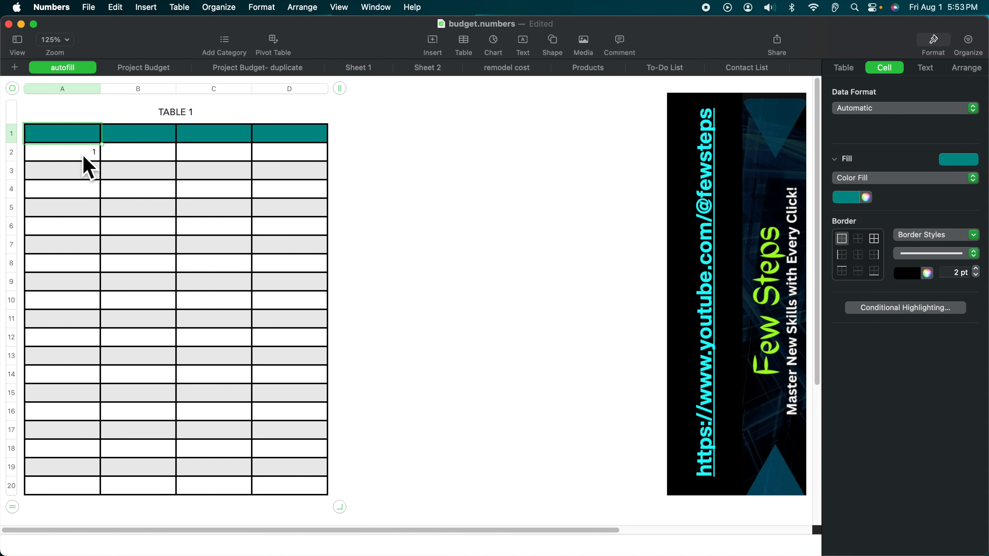
pyautogui.click(84, 158)
pyautogui.click(93, 138)
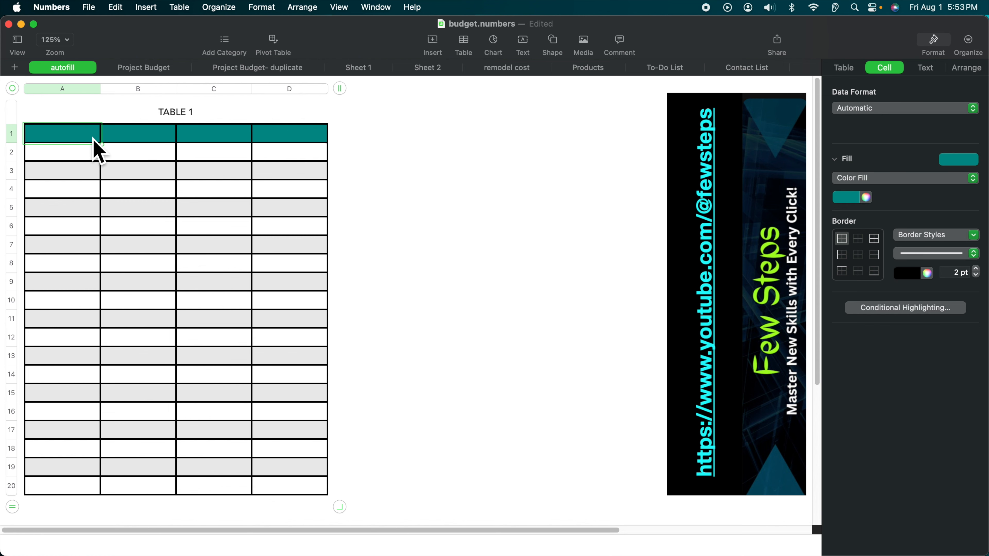
pyautogui.write('A')
pyautogui.press('Return')
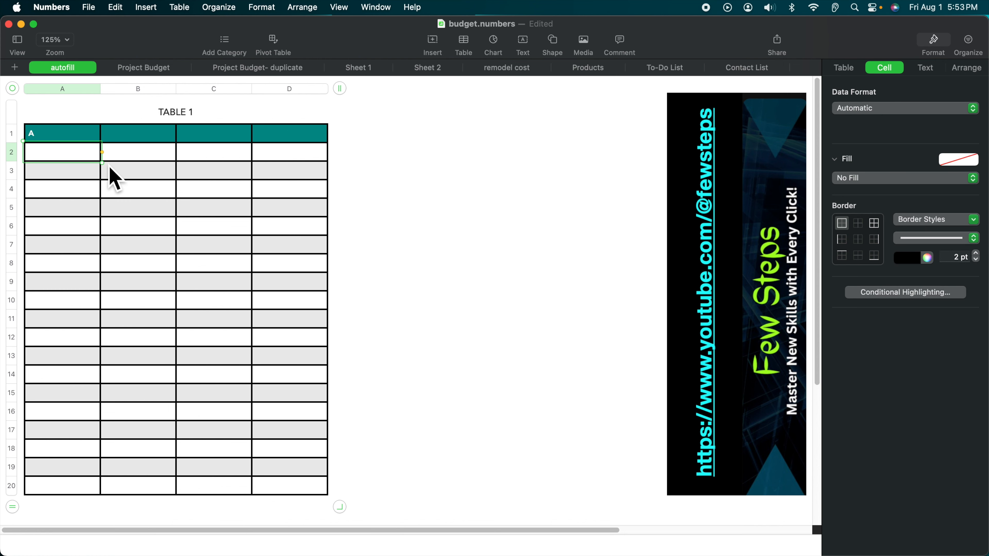
pyautogui.write('1')
pyautogui.press('Return')
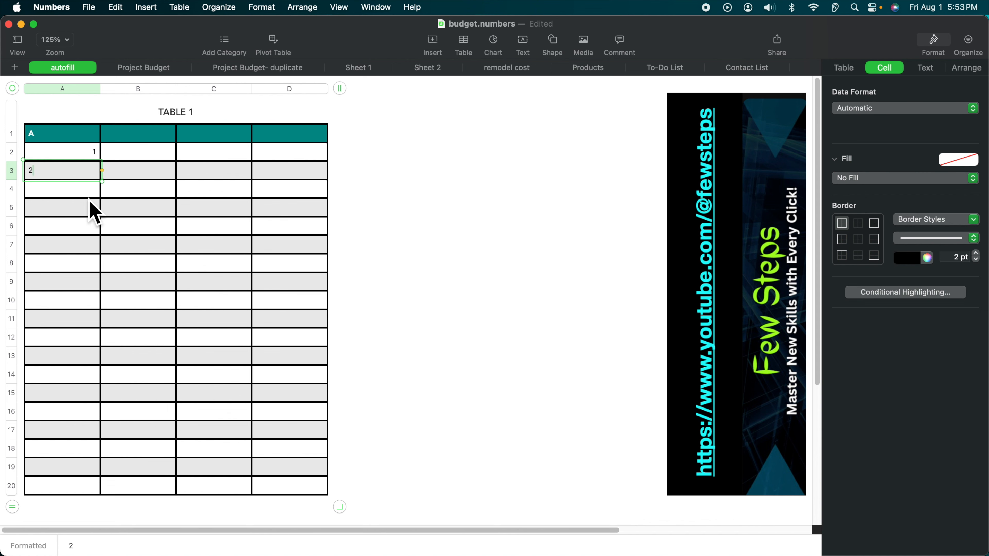
pyautogui.click(88, 208)
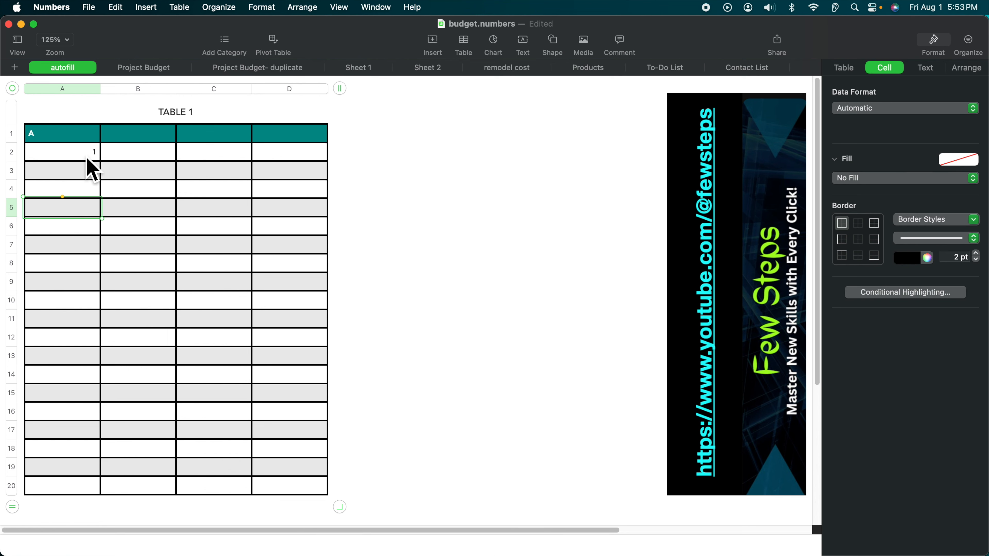
# Autofill the number series from cells A2 and A3 down the column through A19
pyautogui.moveTo(83, 154); pyautogui.dragTo(82, 177)
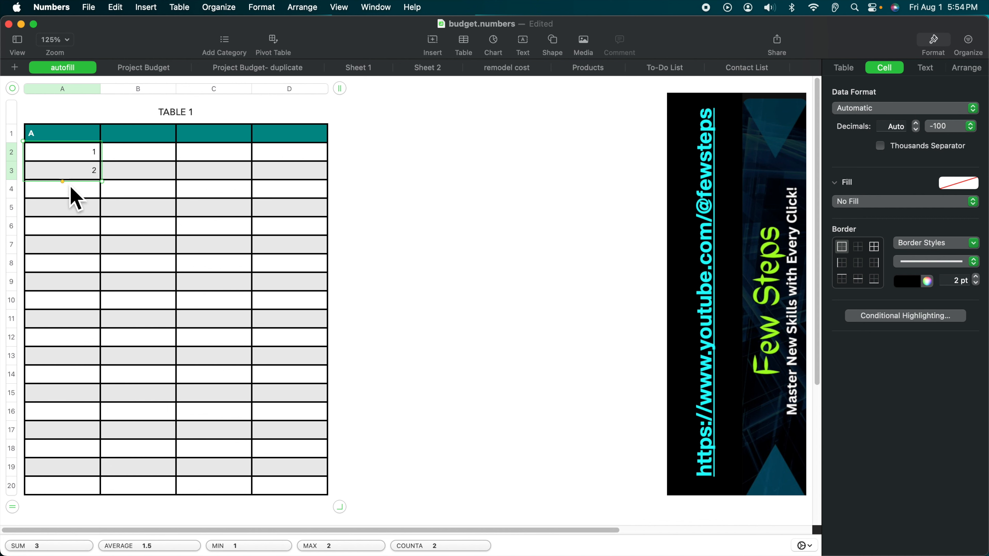
pyautogui.moveTo(72, 189); pyautogui.dragTo(82, 499)
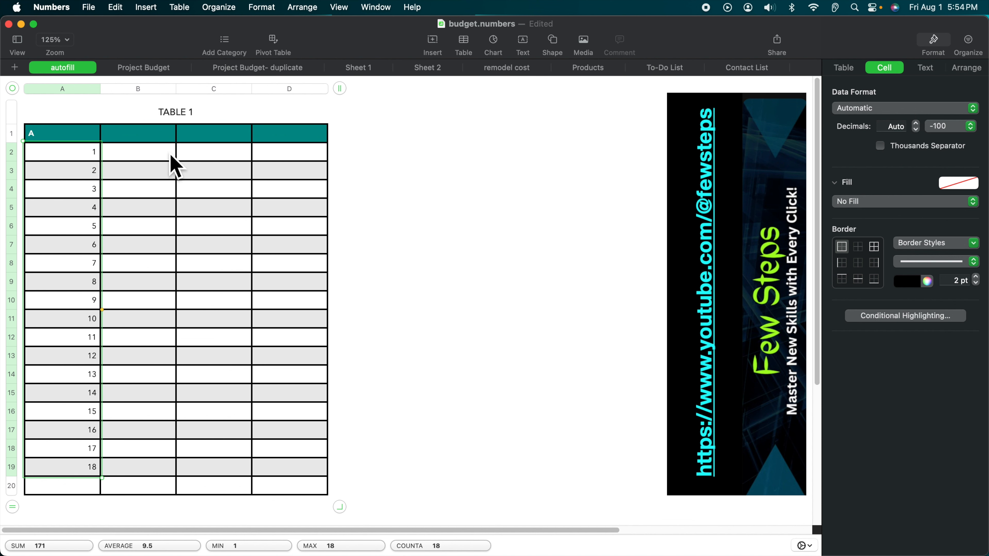
# Autofill the single value from cell A2 across row 2 through D2
pyautogui.click(70, 156)
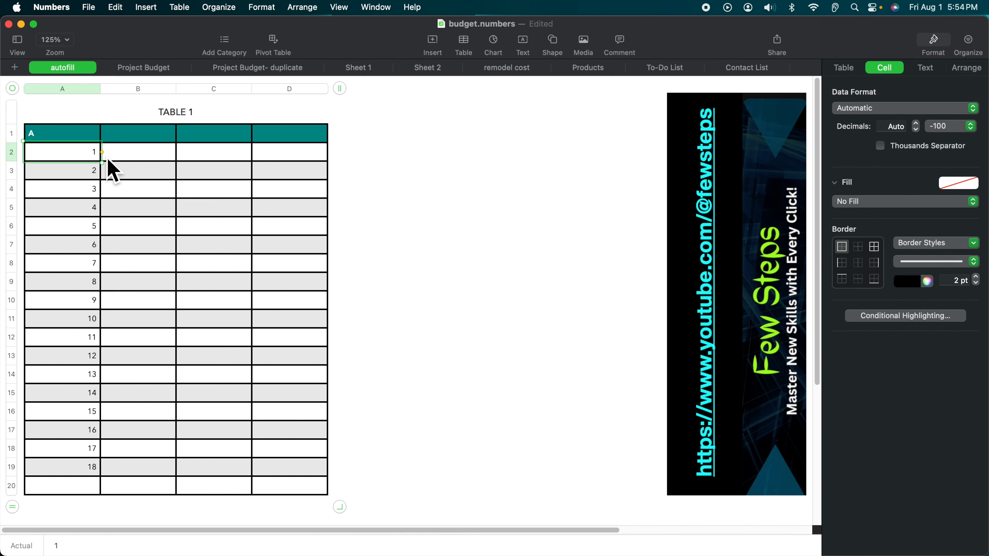
pyautogui.moveTo(108, 158); pyautogui.dragTo(317, 160)
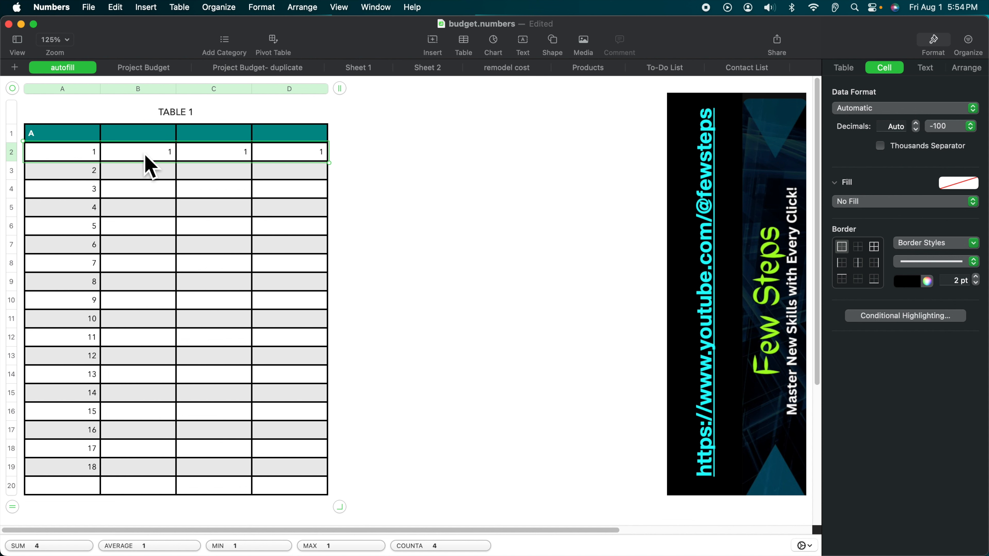
pyautogui.click(159, 155)
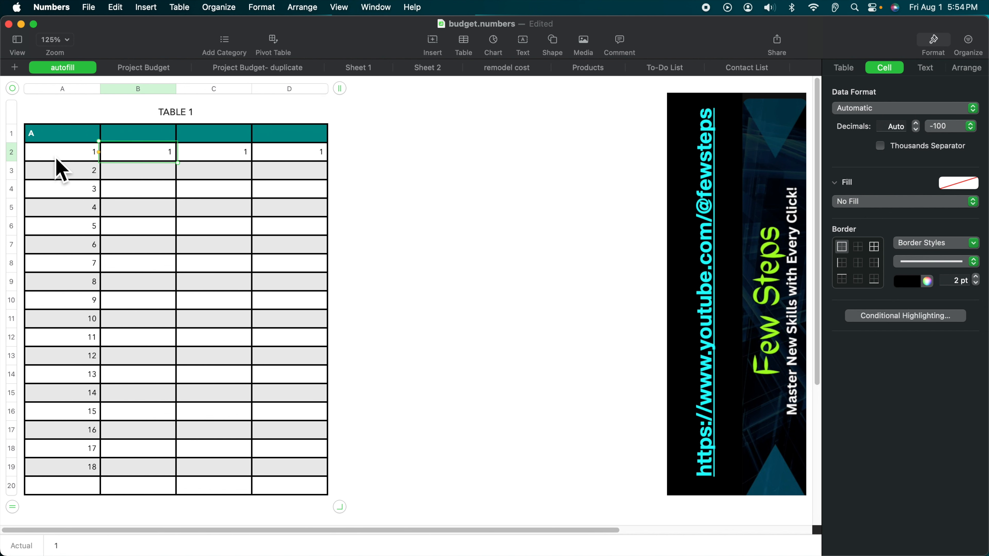
# Add four columns at the end of the table so it extends to column H
pyautogui.click(340, 89)
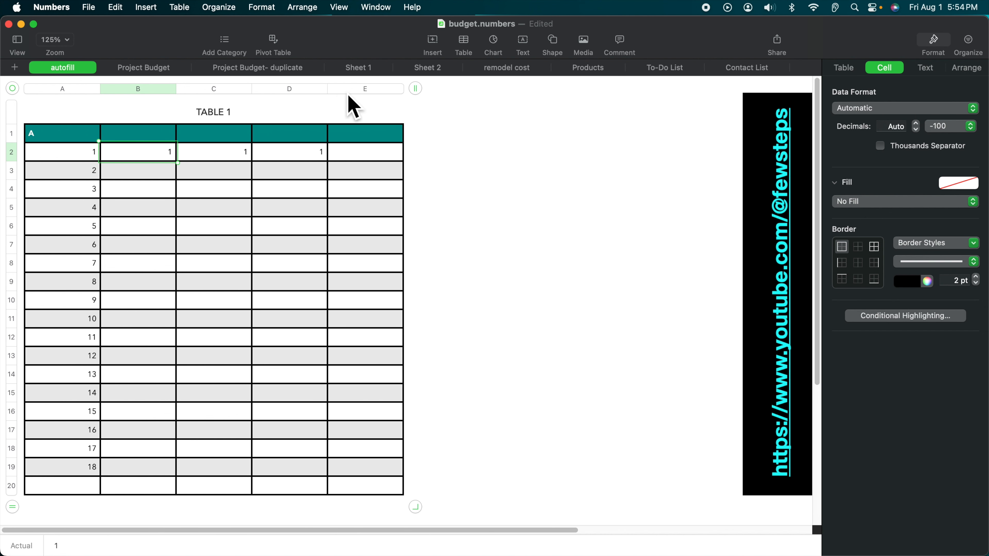
pyautogui.moveTo(416, 89); pyautogui.dragTo(468, 98)
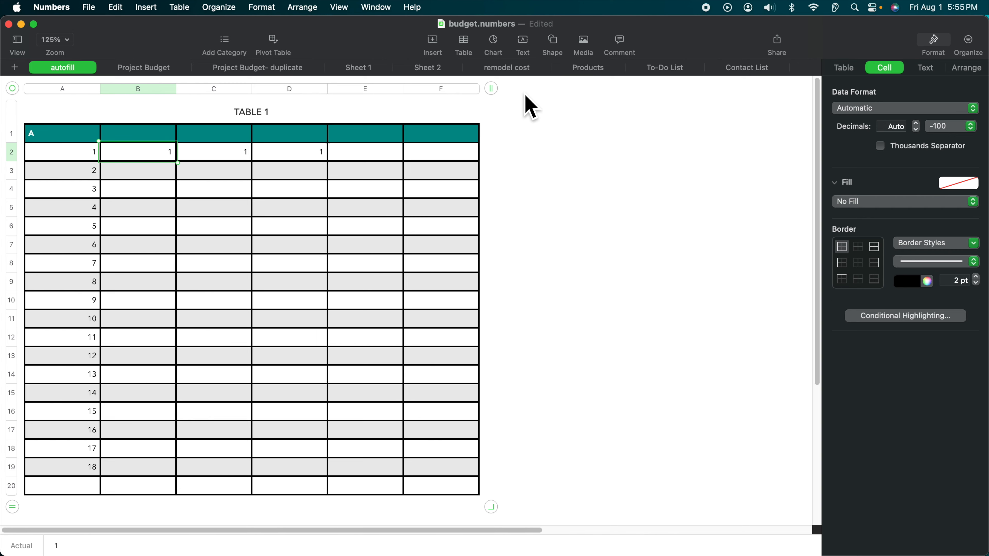
pyautogui.click(491, 89)
pyautogui.click(567, 89)
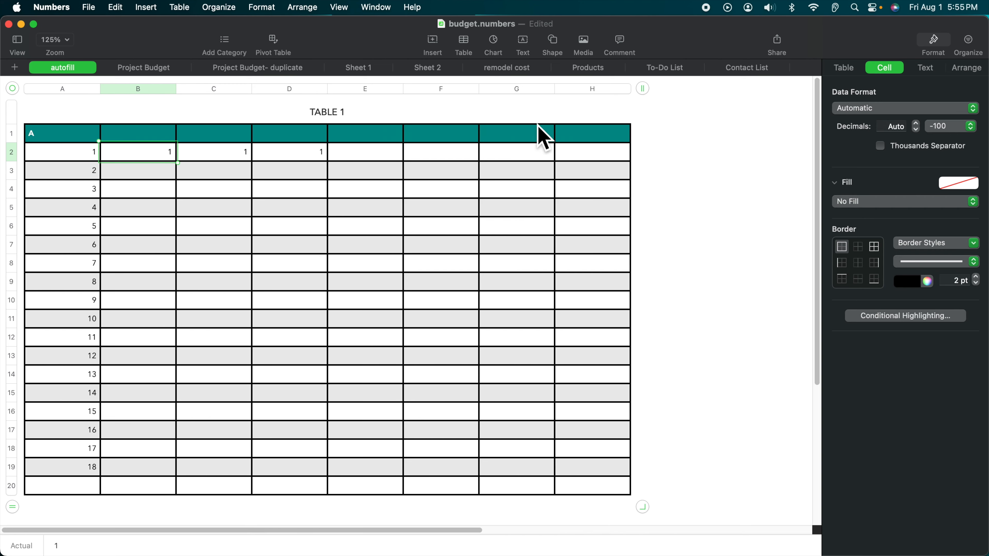
# Clear the values in cells B2 to D2 and enter 5 in B2
pyautogui.moveTo(161, 158); pyautogui.dragTo(321, 173)
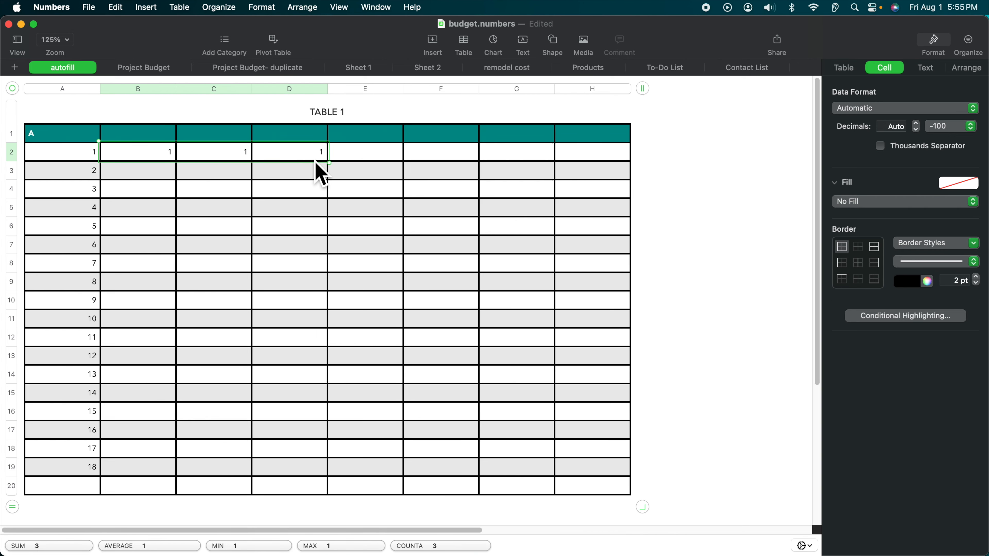
pyautogui.press('Delete')
pyautogui.click(152, 156)
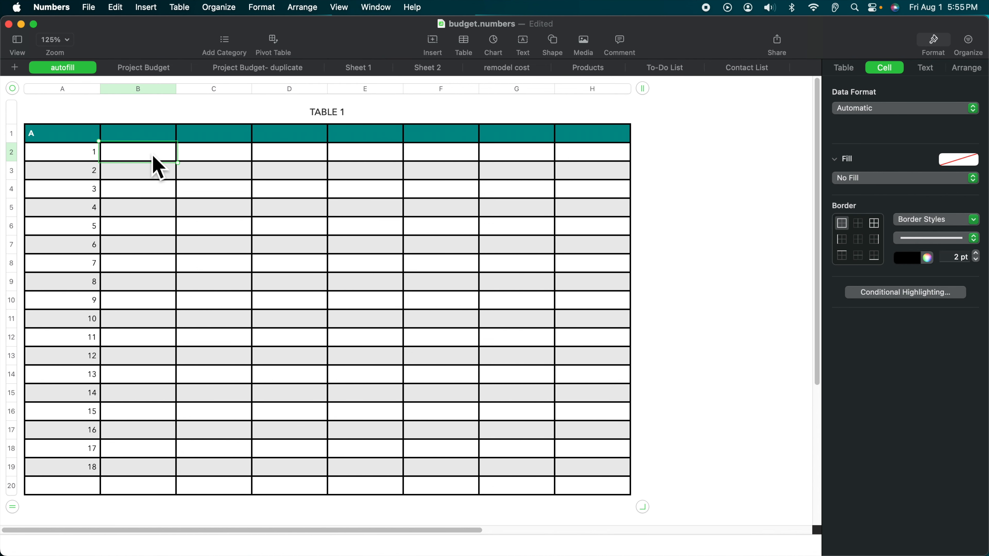
pyautogui.write('2')
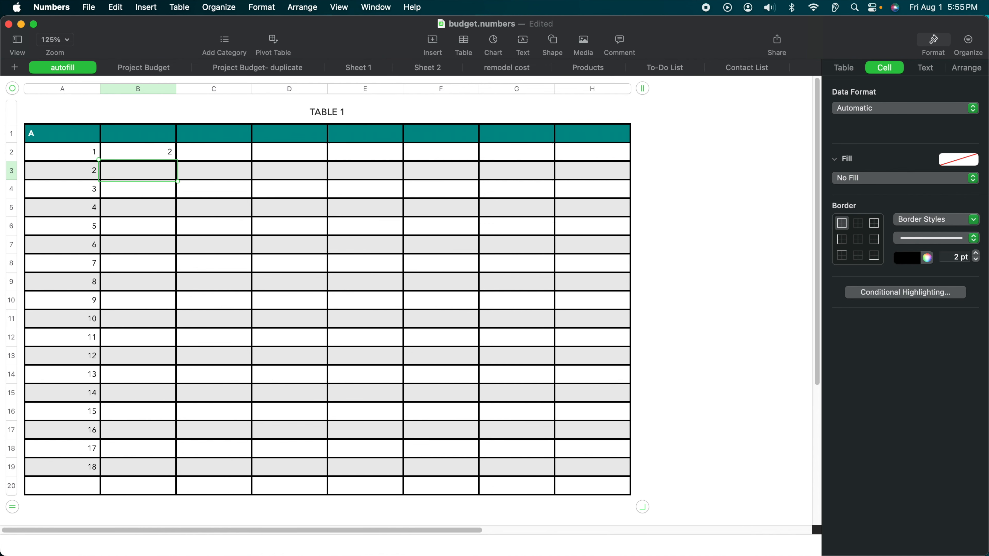
pyautogui.click(142, 156)
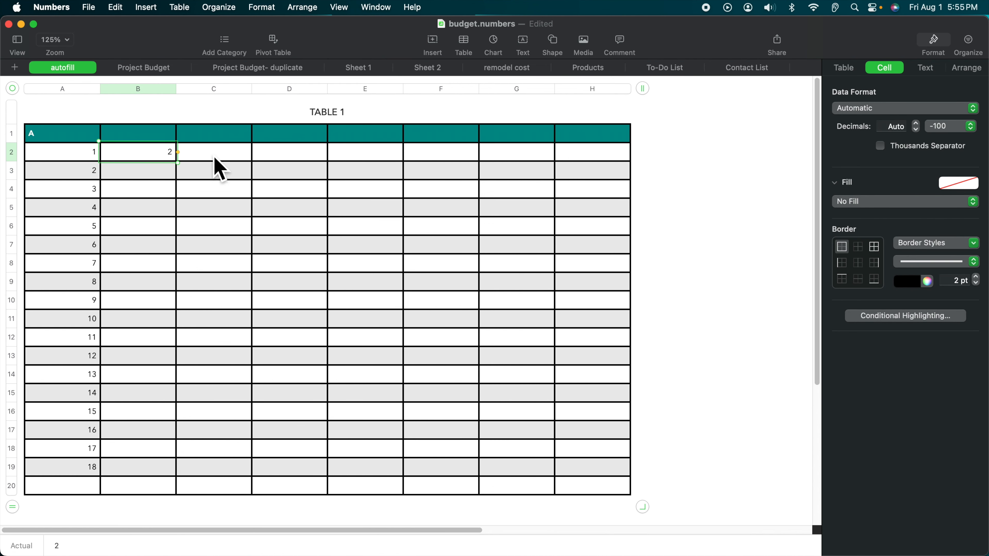
pyautogui.write('5')
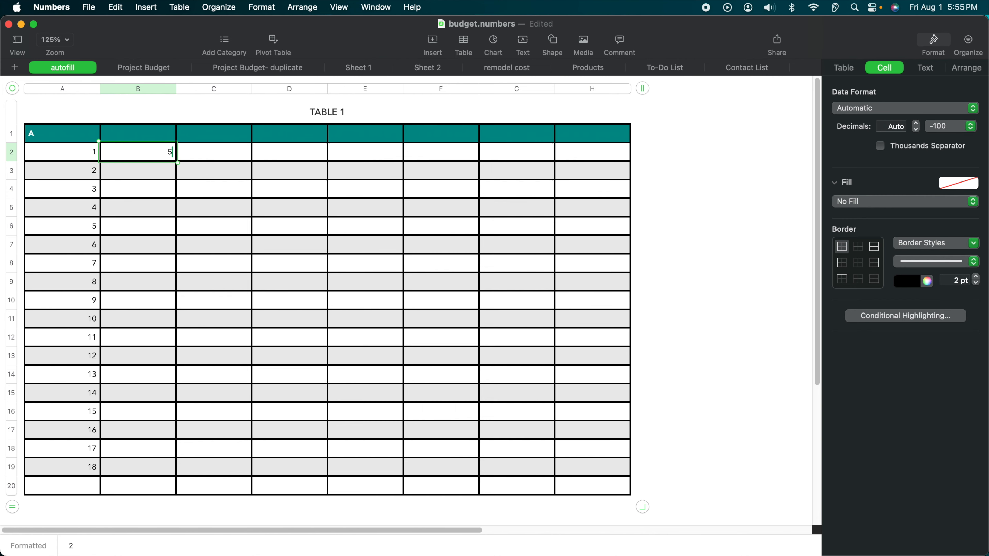
# Autofill the number series from cells A2 and B2 across row 2 through H2
pyautogui.click(76, 162)
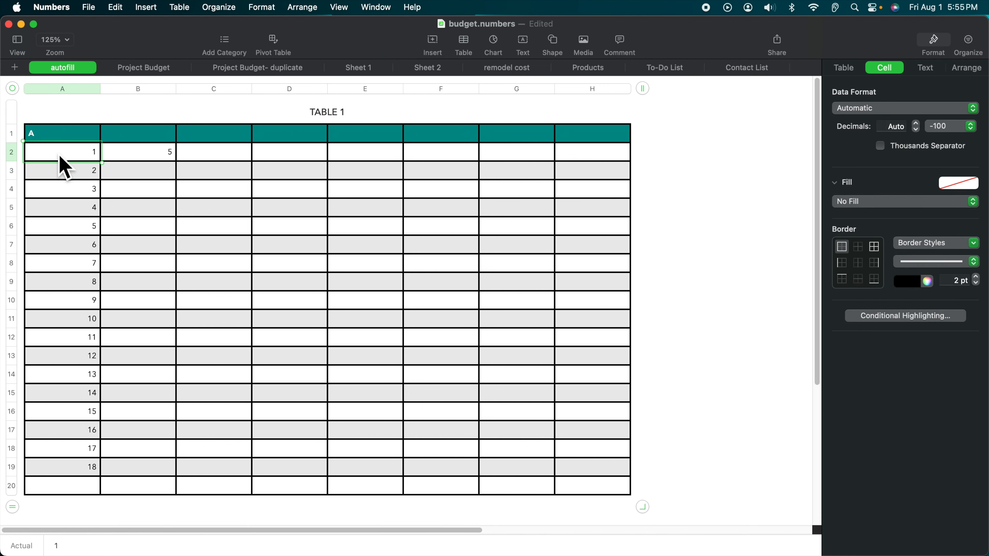
pyautogui.moveTo(59, 161); pyautogui.dragTo(623, 170)
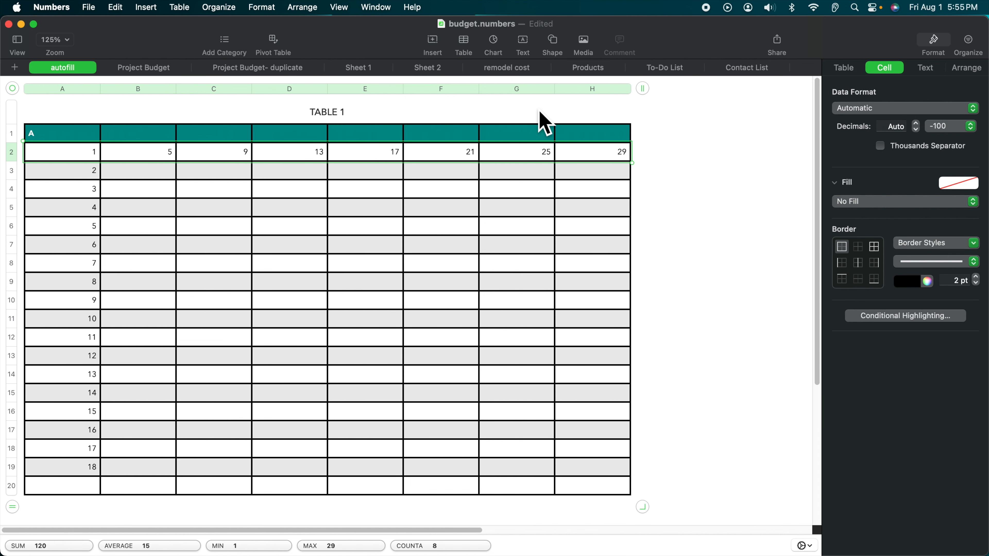
# Enter the header B in B1 and autofill the letter series from A1 and B1 across the header row through H1
pyautogui.click(130, 133)
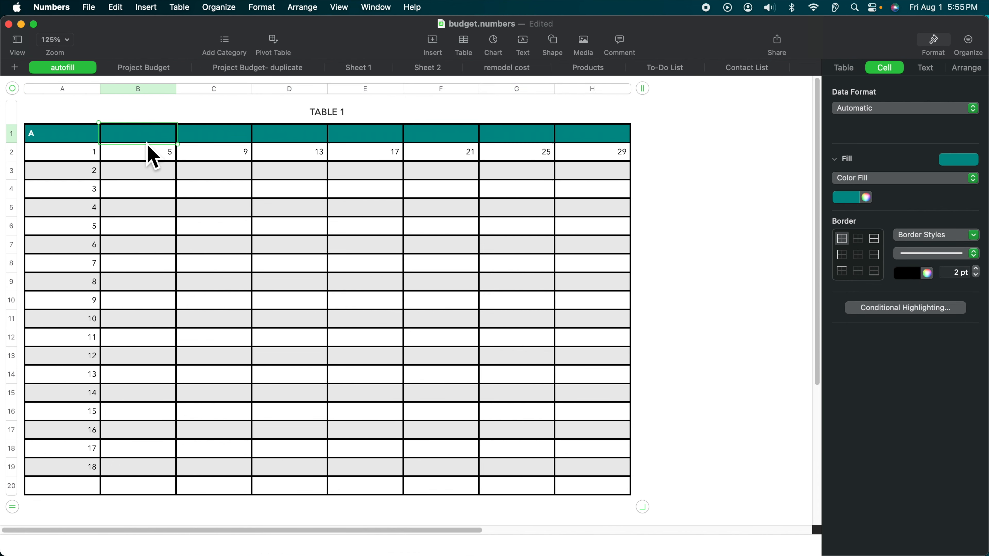
pyautogui.write('B')
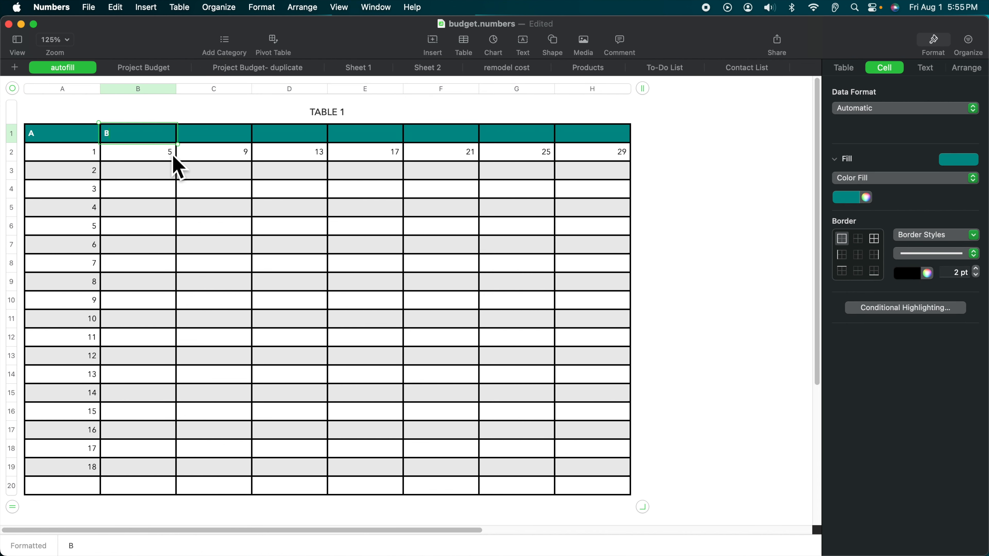
pyautogui.click(200, 136)
pyautogui.moveTo(67, 136); pyautogui.dragTo(621, 144)
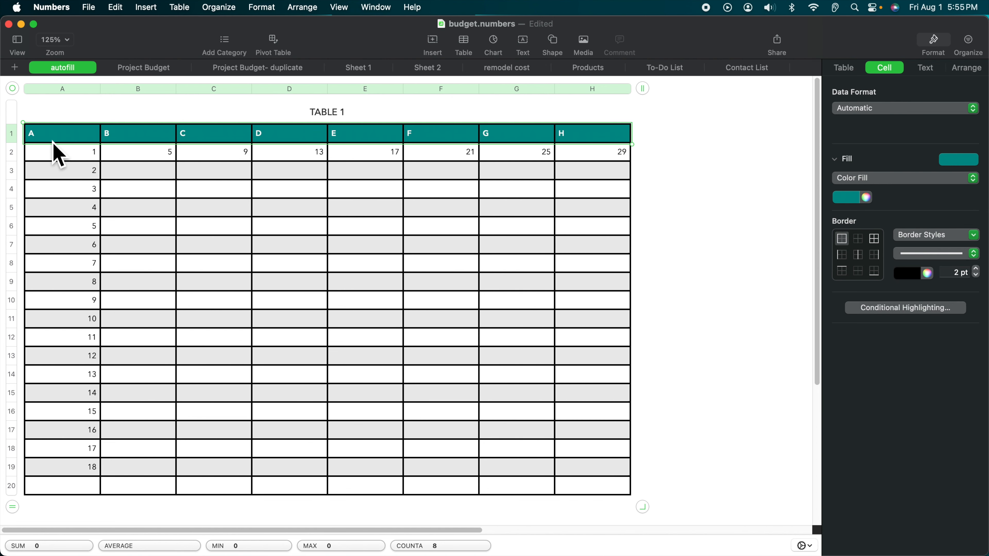